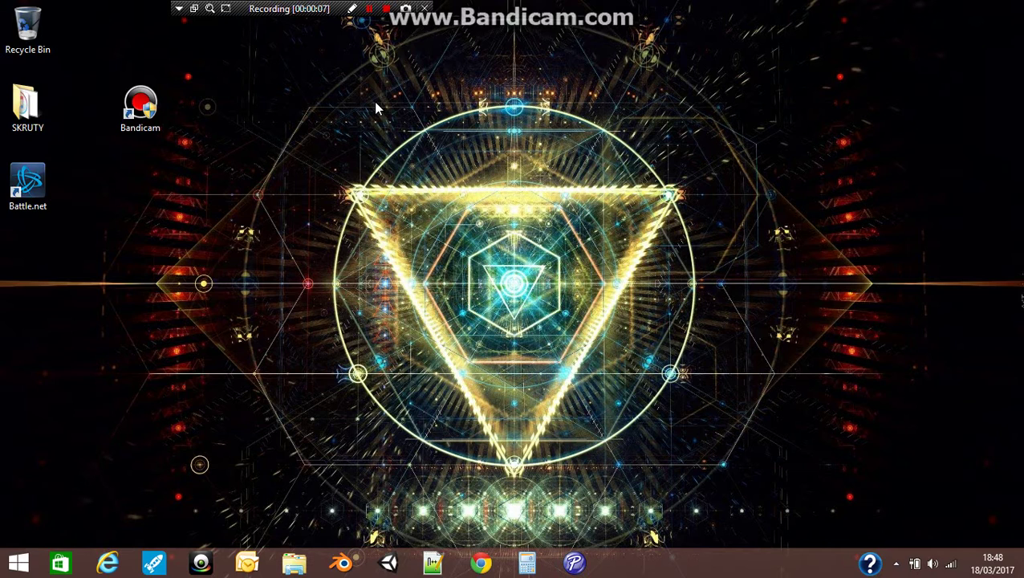
Open Google Chrome from its taskbar icon.
click(481, 562)
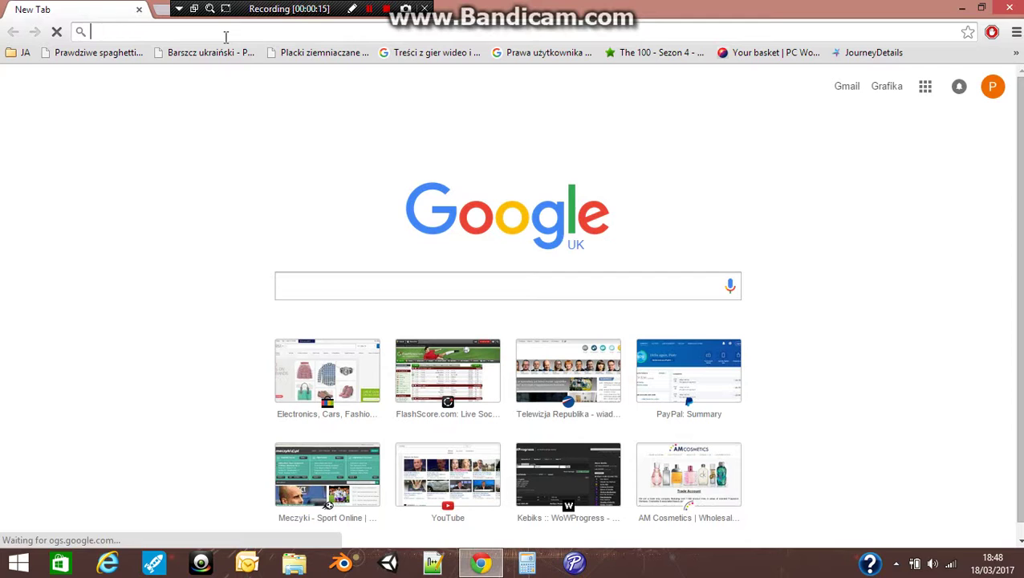
Go to bandicam.com and download the free installer bdcamsetup (7).exe.
text(bandi)
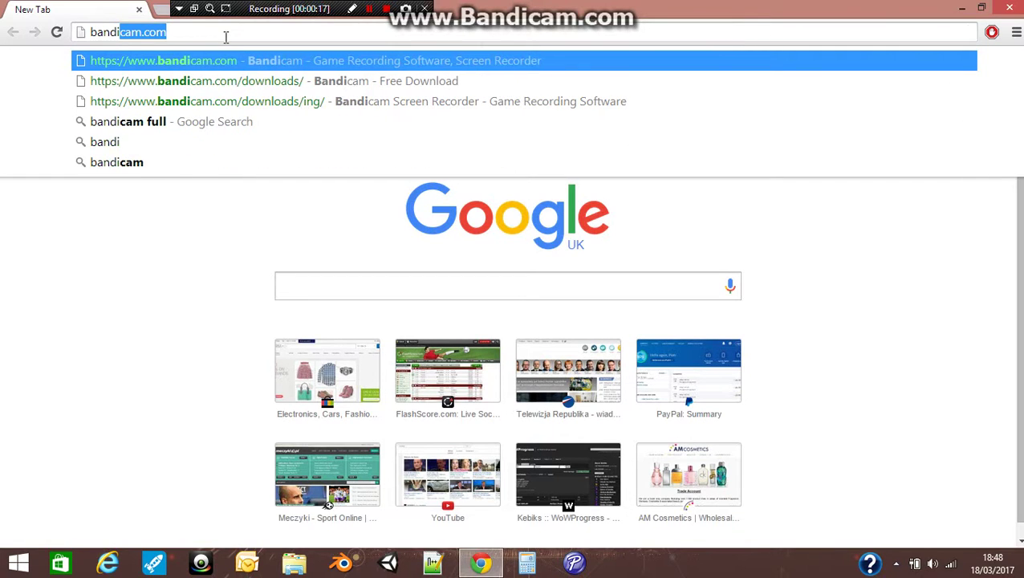
text(cam.co)
key(Return)
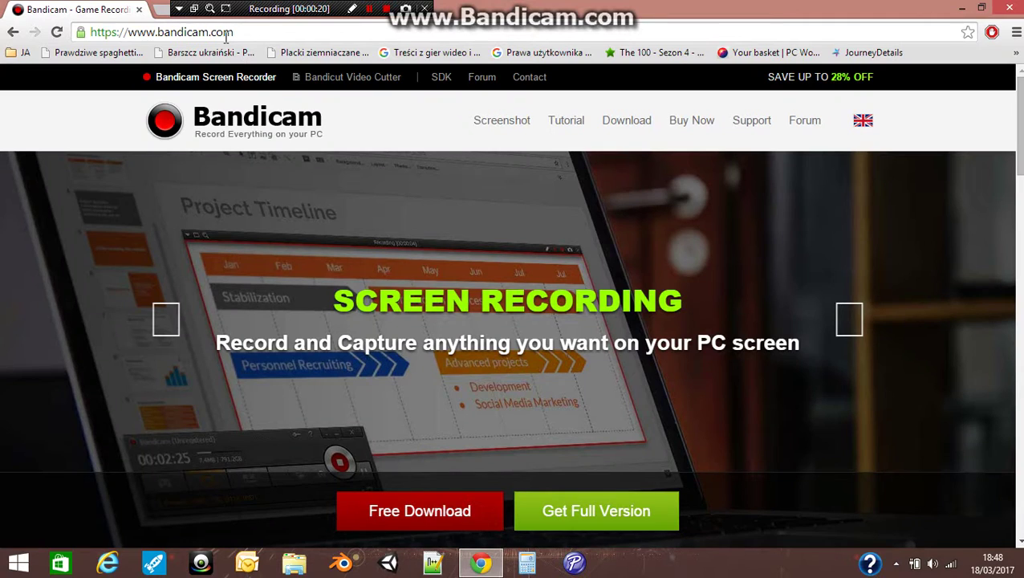
click(410, 523)
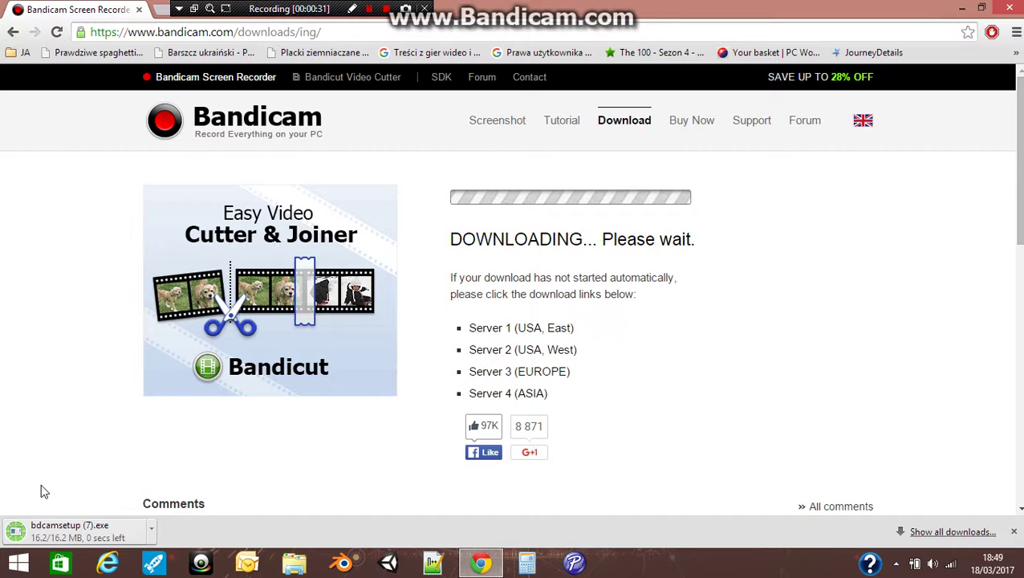
Run bdcamsetup (7).exe in English, accept the licence agreement, then cancel setup.
click(62, 532)
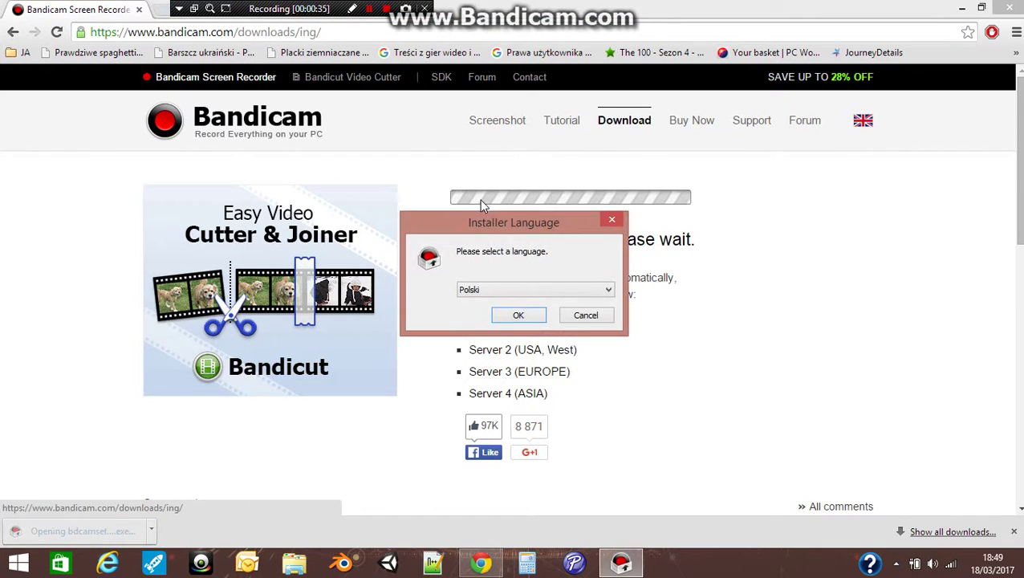
click(510, 290)
scroll(524, 96, up, 6)
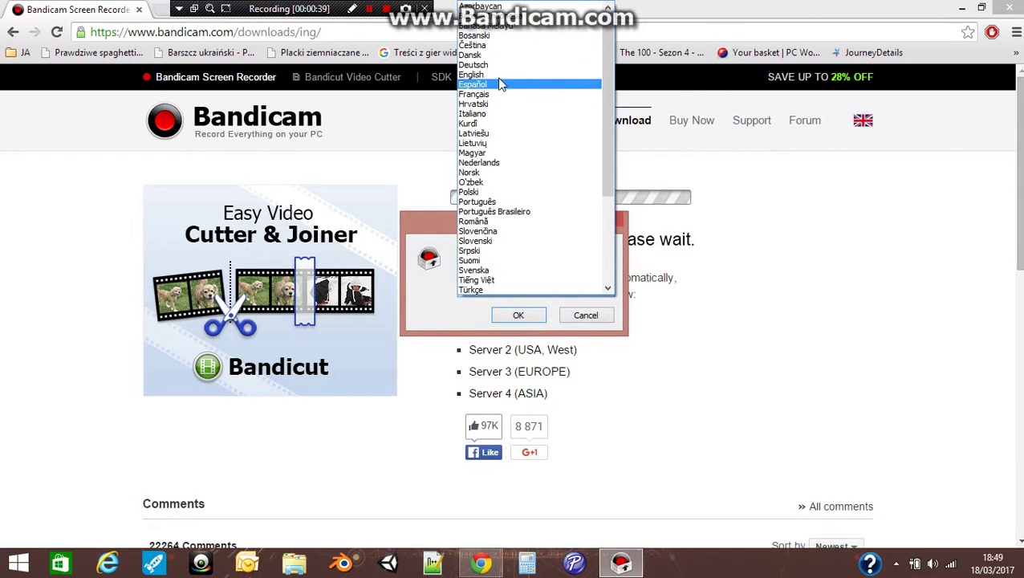
click(498, 83)
click(518, 315)
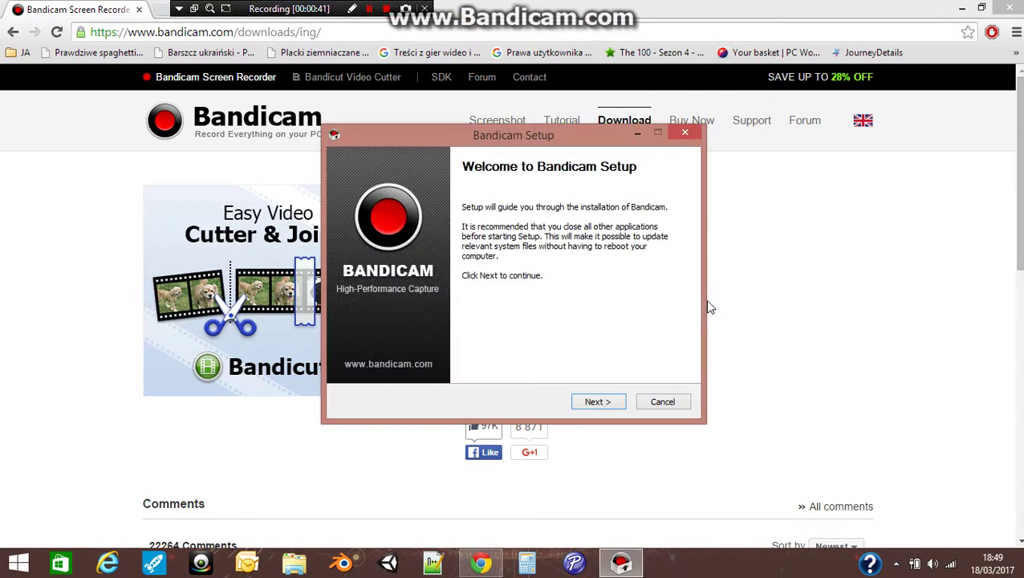
click(600, 405)
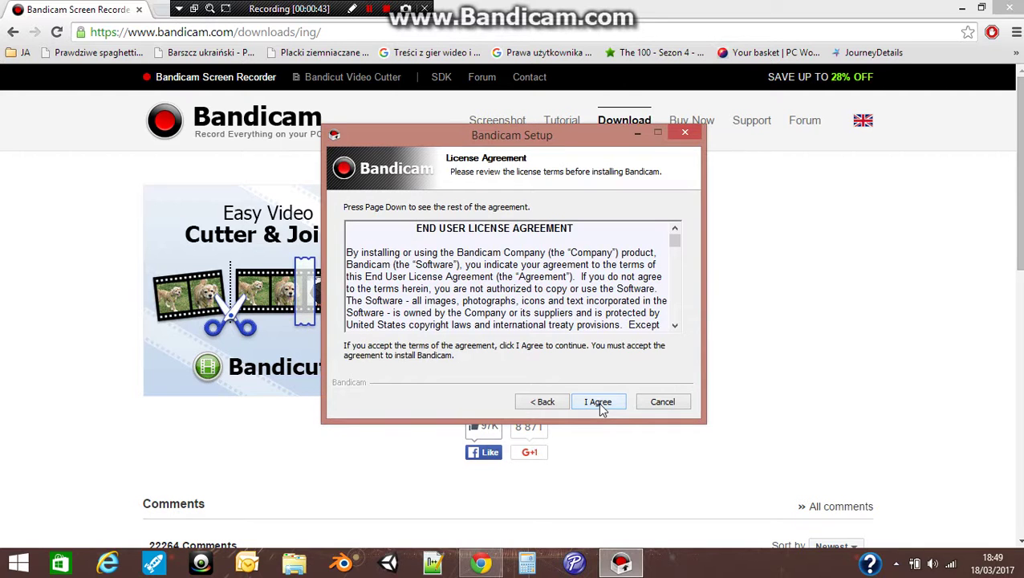
click(600, 403)
click(665, 405)
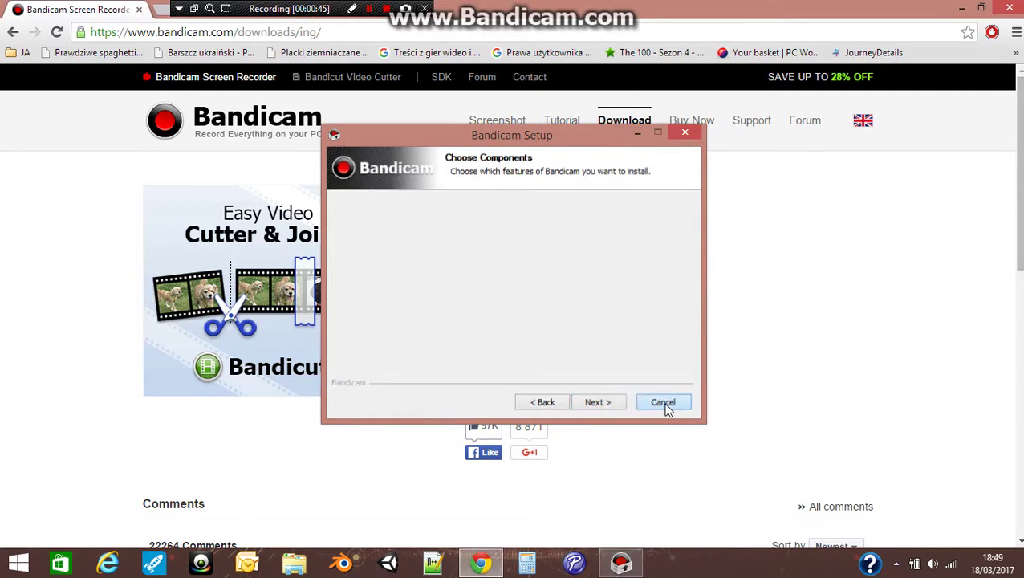
Return to the Windows desktop and clear the desktop icon selection.
key(super+d)
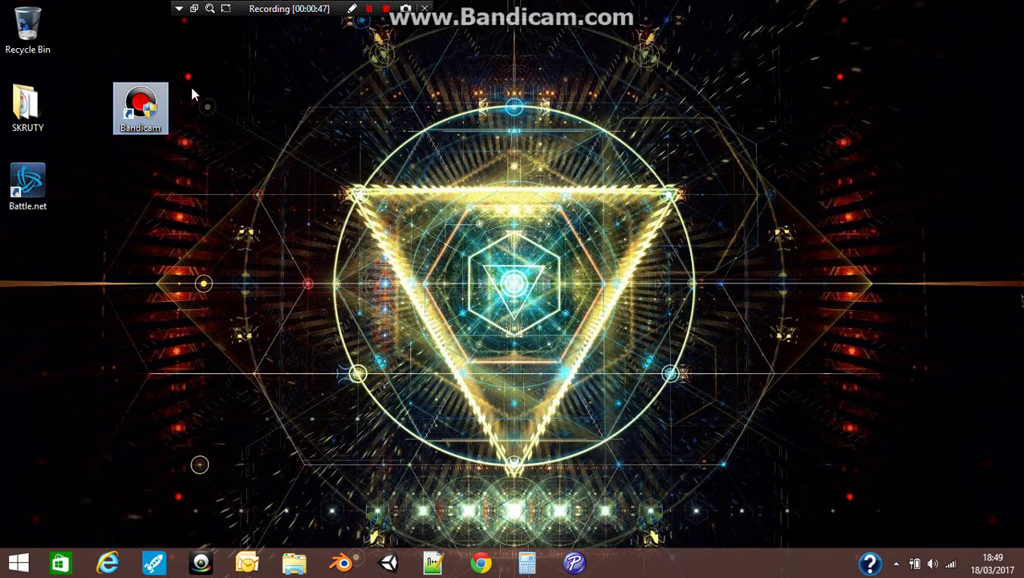
drag(144, 106, 147, 129)
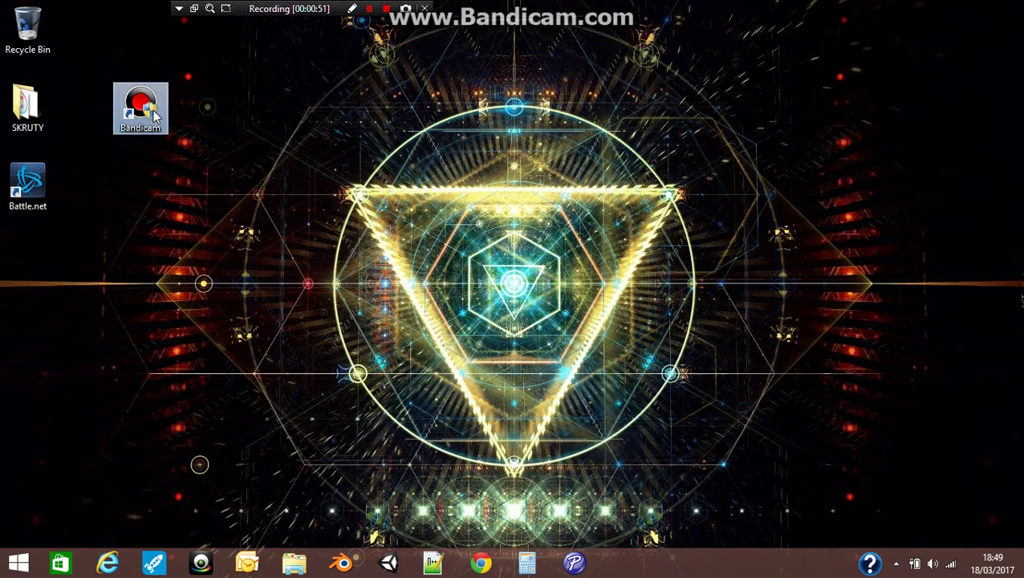
click(708, 345)
Open Bandicam from the tray, reposition it, and select the Documents\Bandicam output path.
click(893, 564)
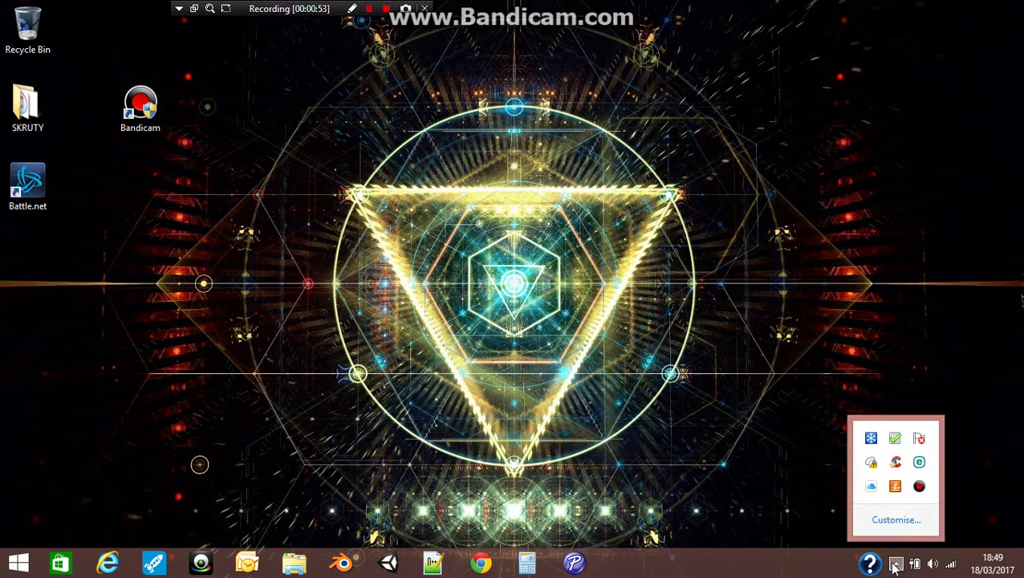
click(919, 486)
mouse_move(425, 81)
mouse_down()
mouse_move(544, 73)
mouse_move(412, 70)
mouse_up()
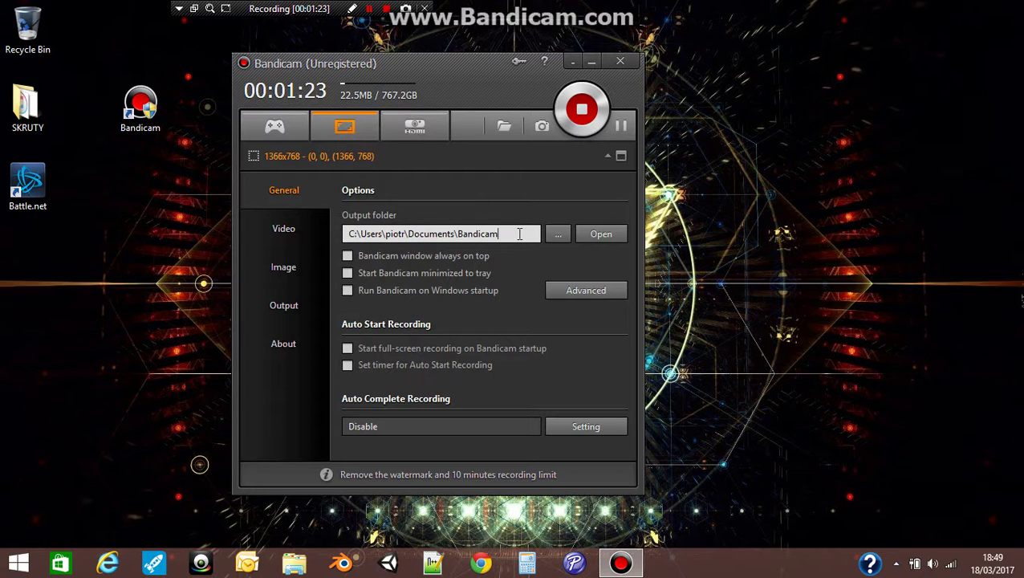
drag(519, 234, 342, 229)
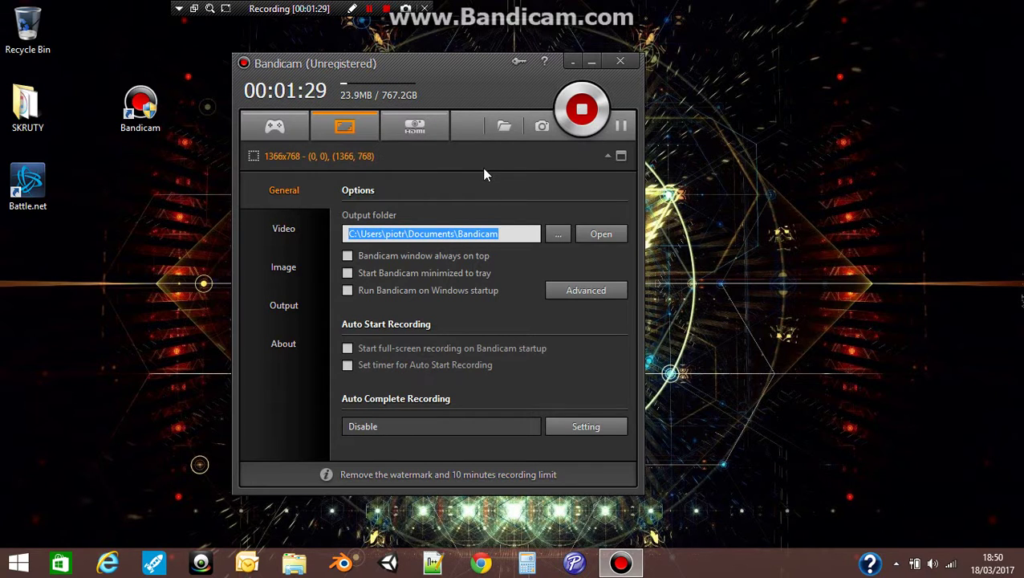
click(557, 234)
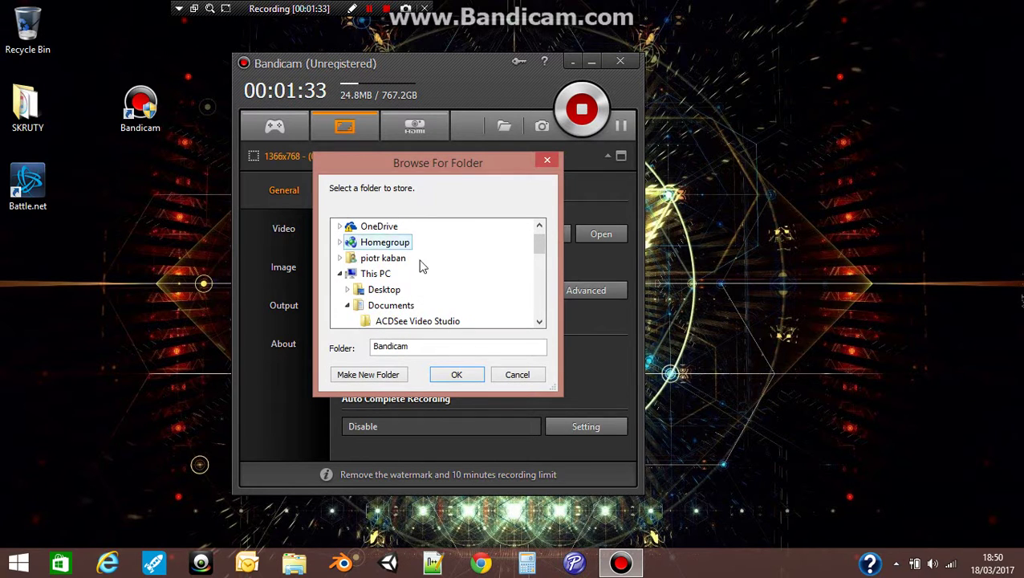
drag(540, 253, 531, 272)
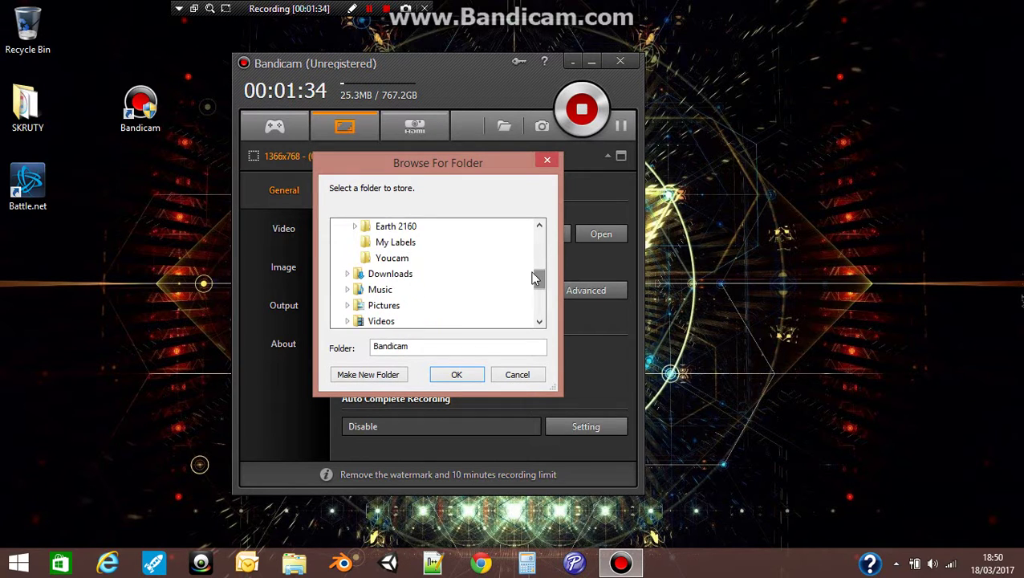
click(547, 162)
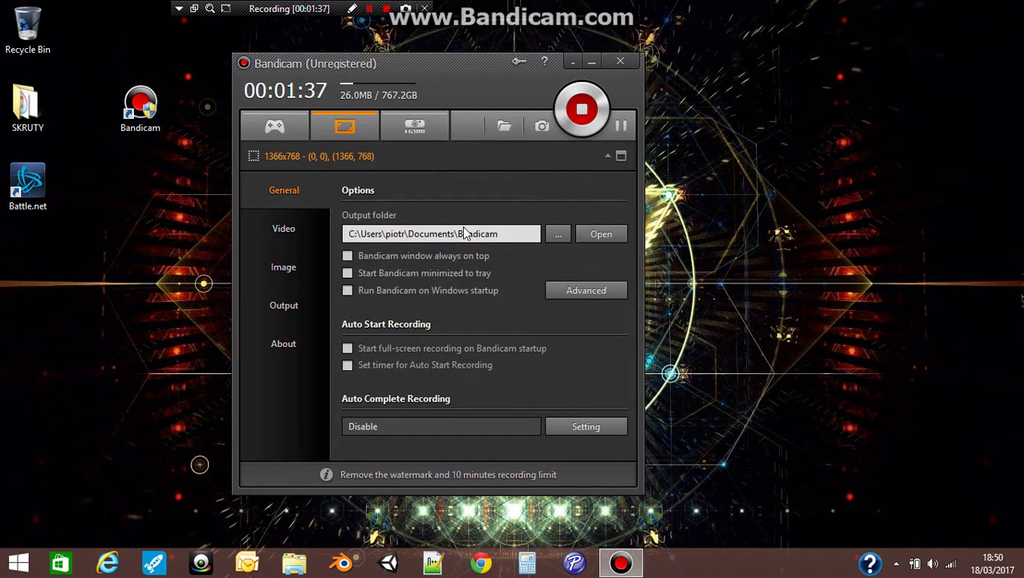
click(595, 233)
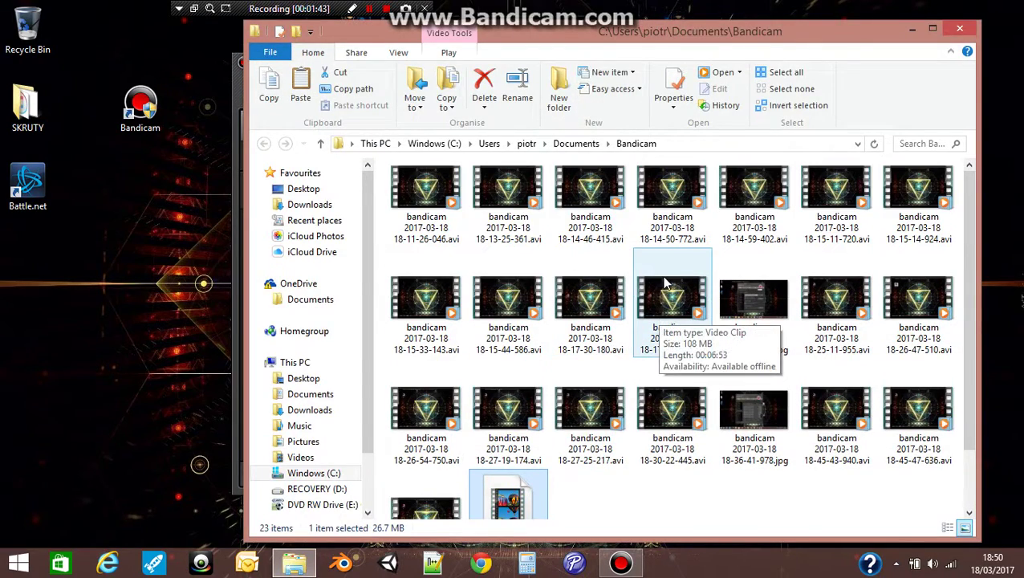
click(960, 28)
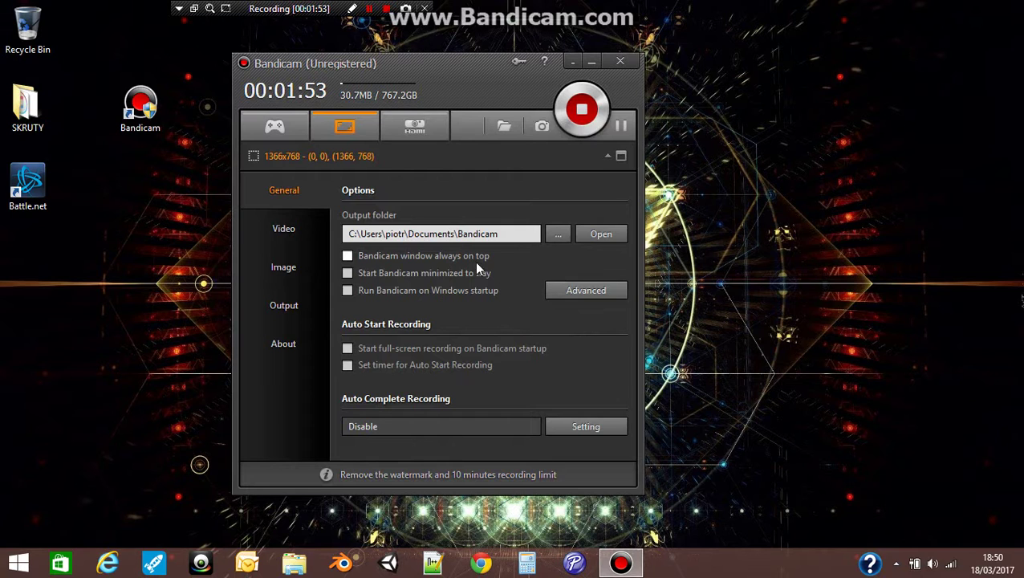
click(578, 289)
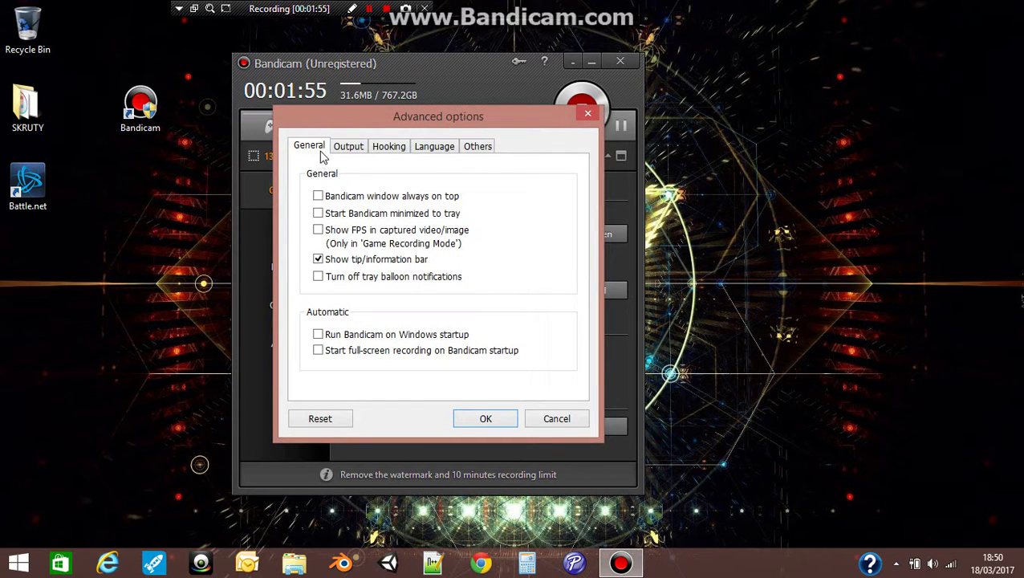
click(357, 146)
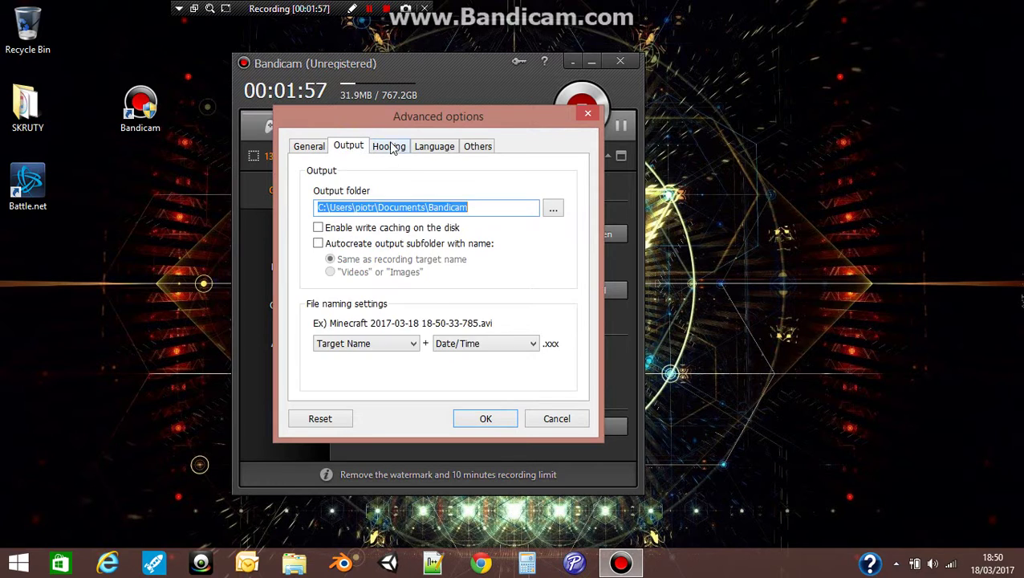
click(392, 146)
click(426, 146)
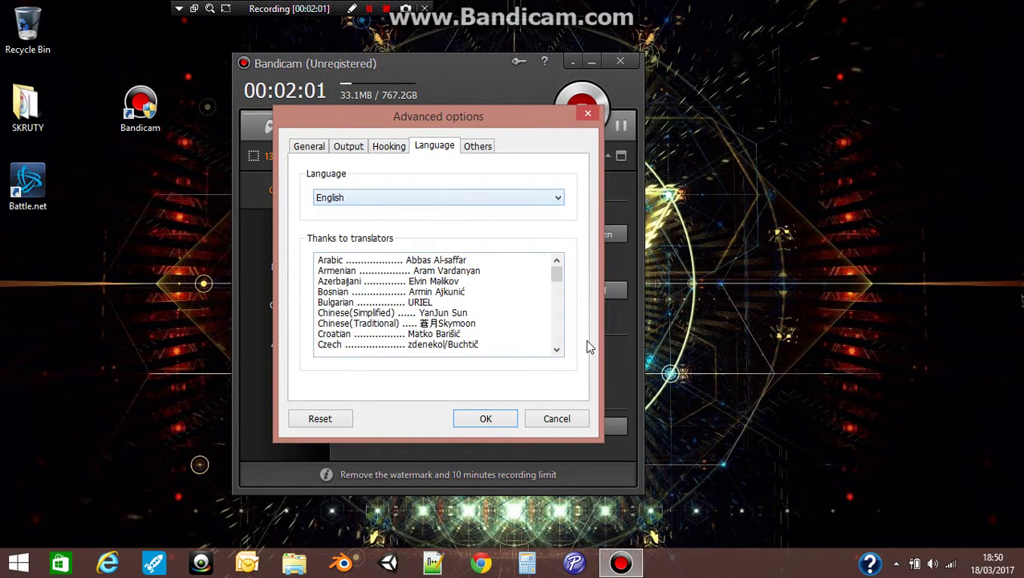
click(478, 150)
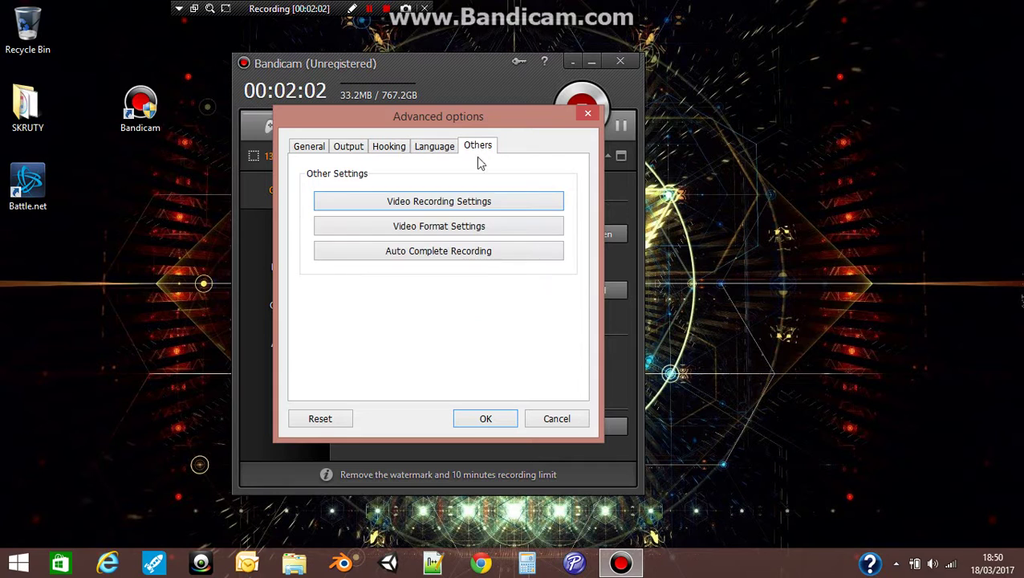
click(499, 418)
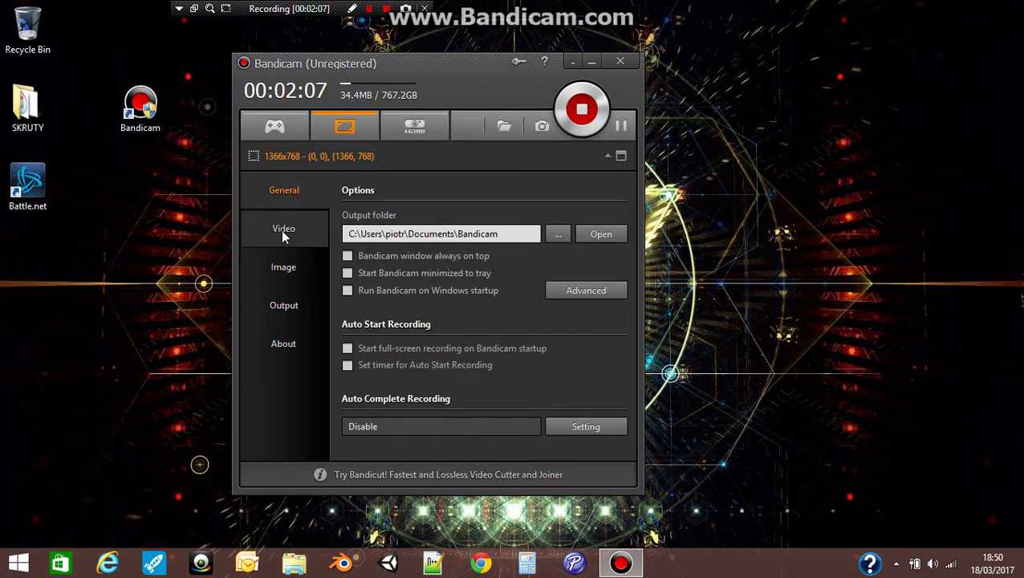
Review Bandicam's Video options and bring up the recording Sound settings.
click(282, 233)
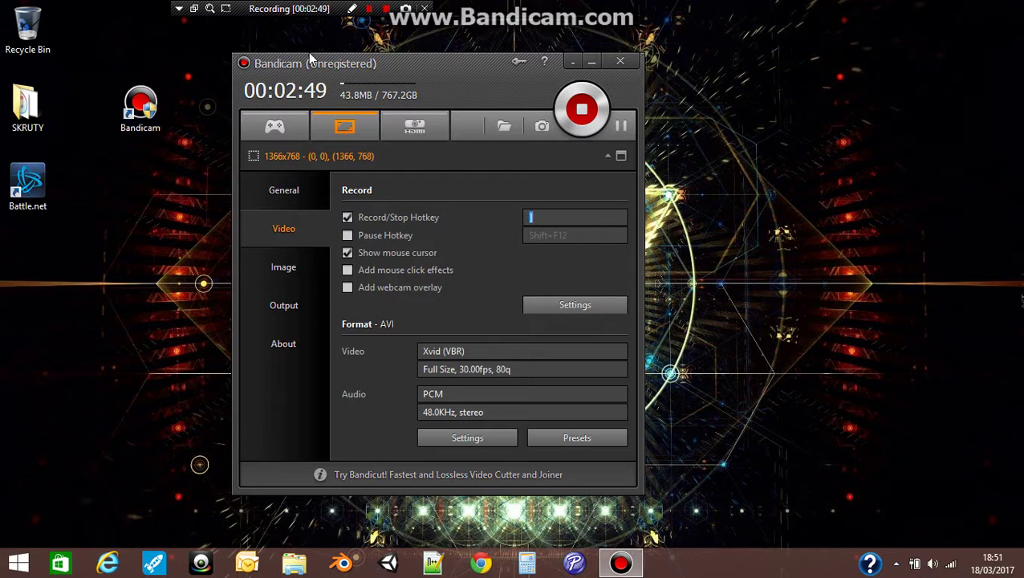
drag(310, 65, 354, 67)
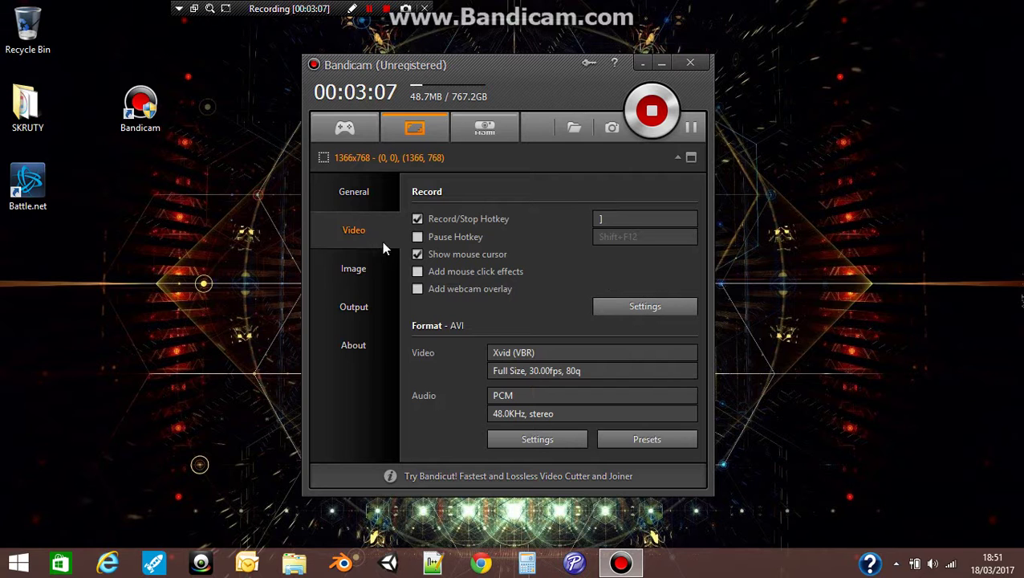
click(623, 306)
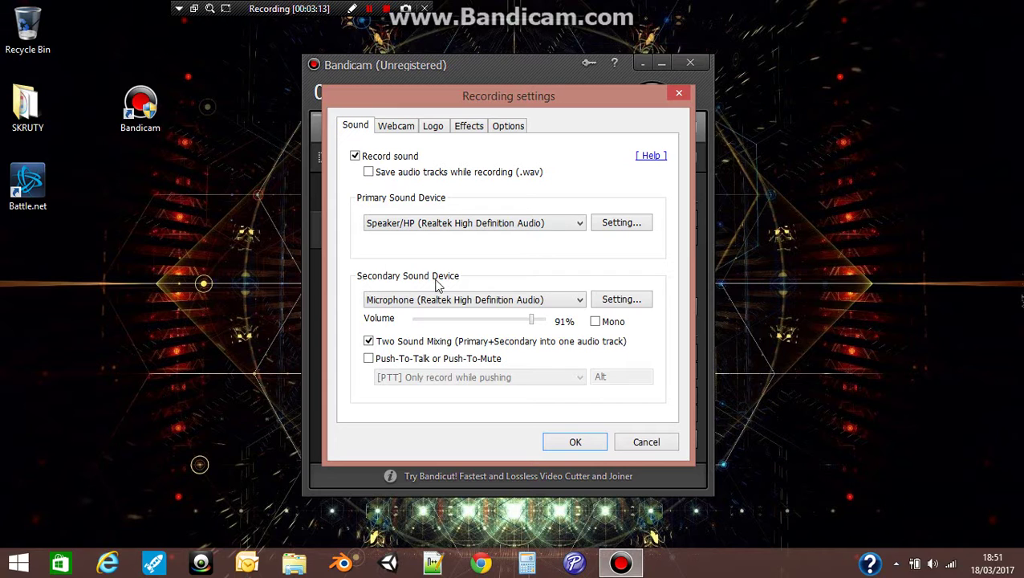
Check the Speaker/HP playback device and keep it as the primary sound device.
click(615, 228)
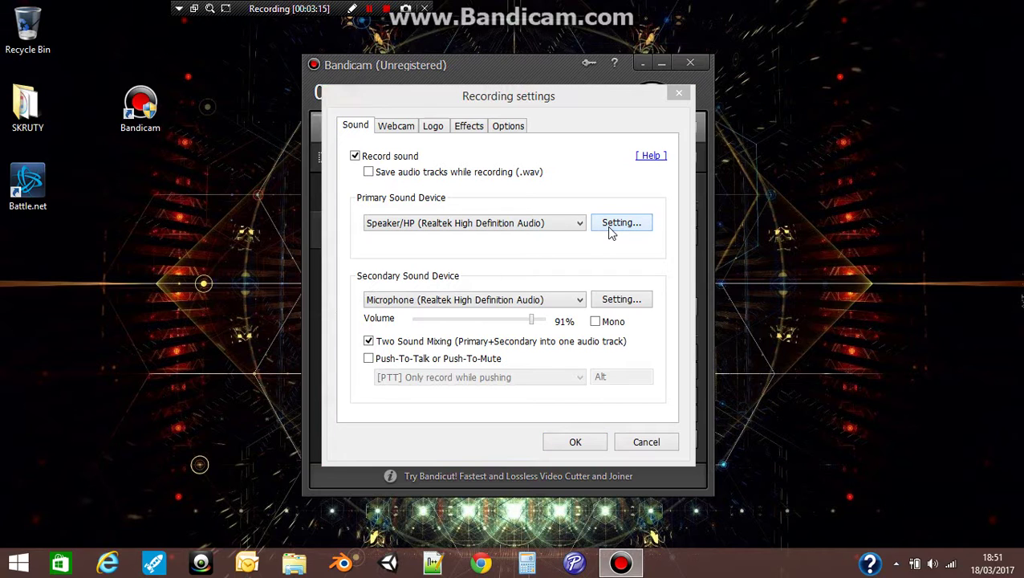
click(201, 218)
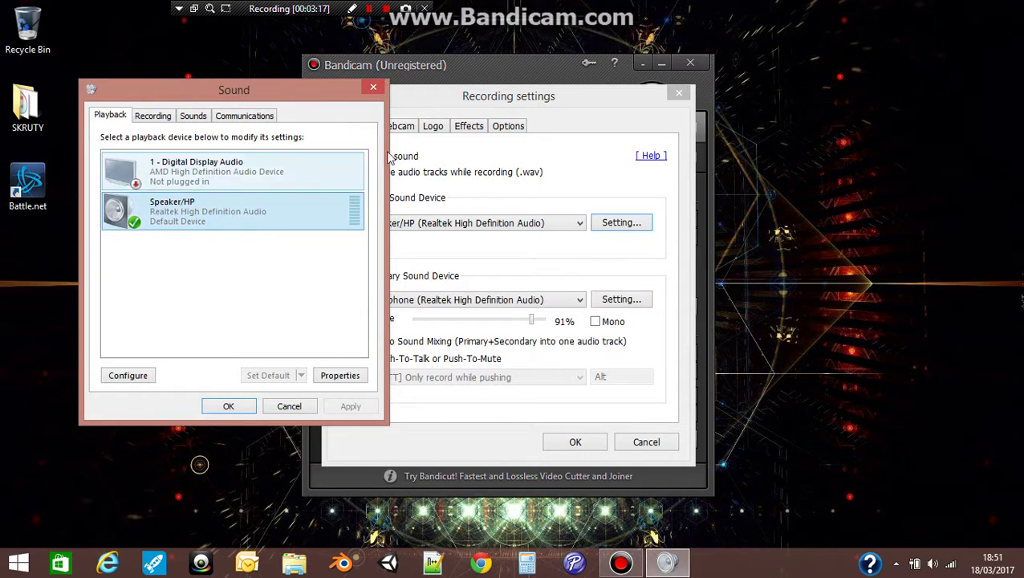
click(375, 91)
click(415, 225)
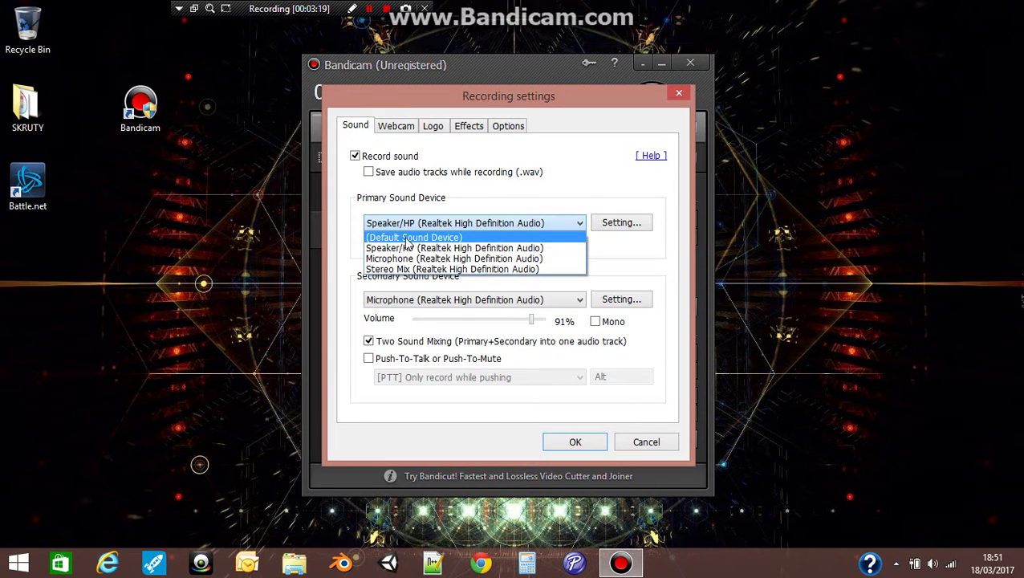
click(367, 217)
click(376, 227)
click(345, 237)
Check the Windows recording devices and keep Microphone as the secondary sound device.
click(387, 301)
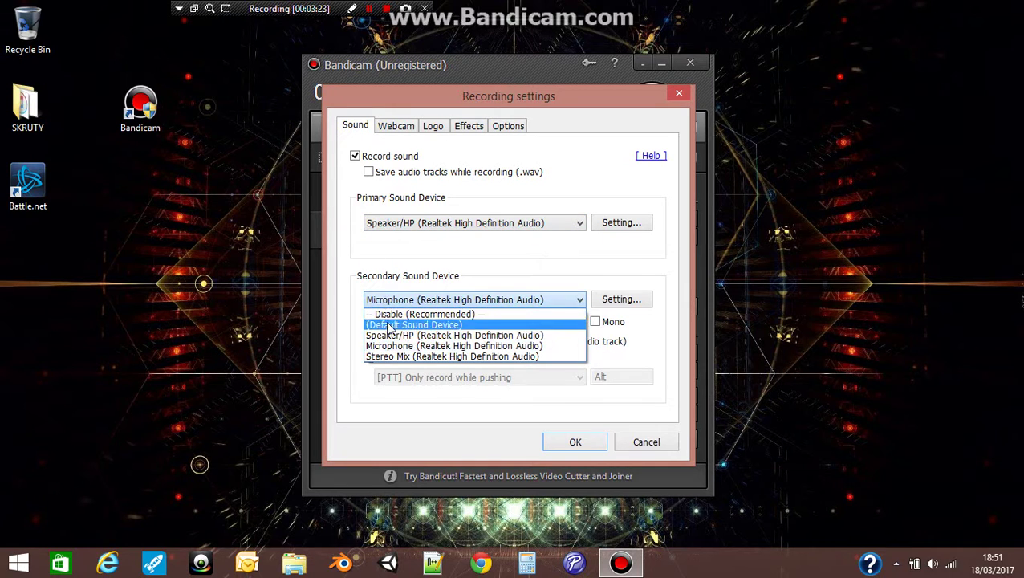
click(356, 212)
click(376, 228)
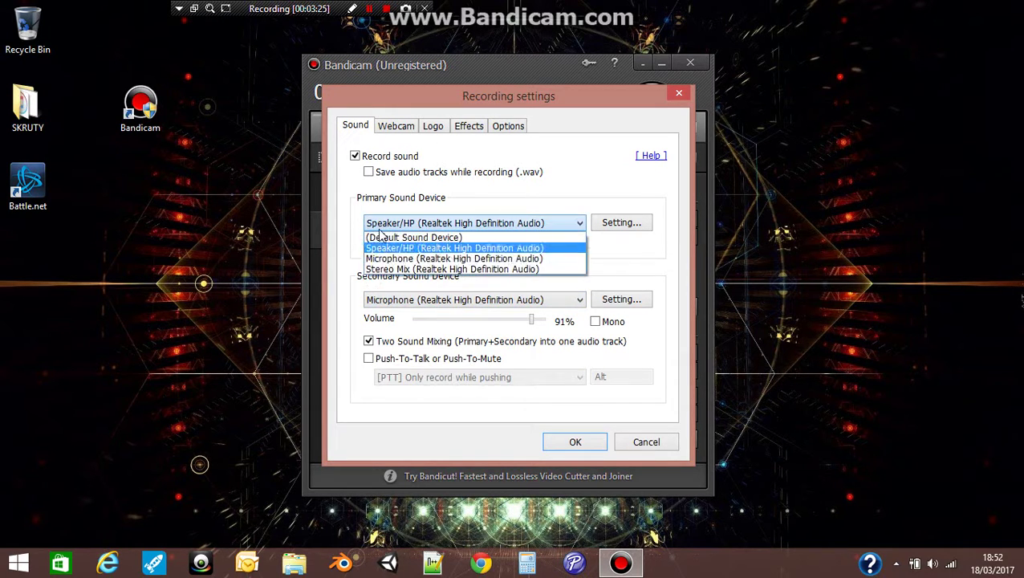
click(348, 241)
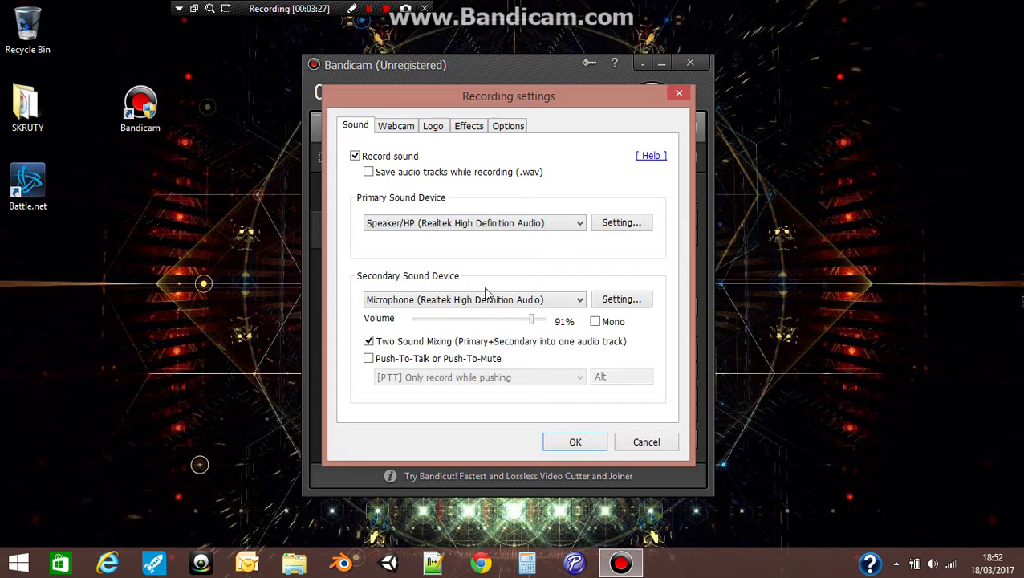
click(622, 300)
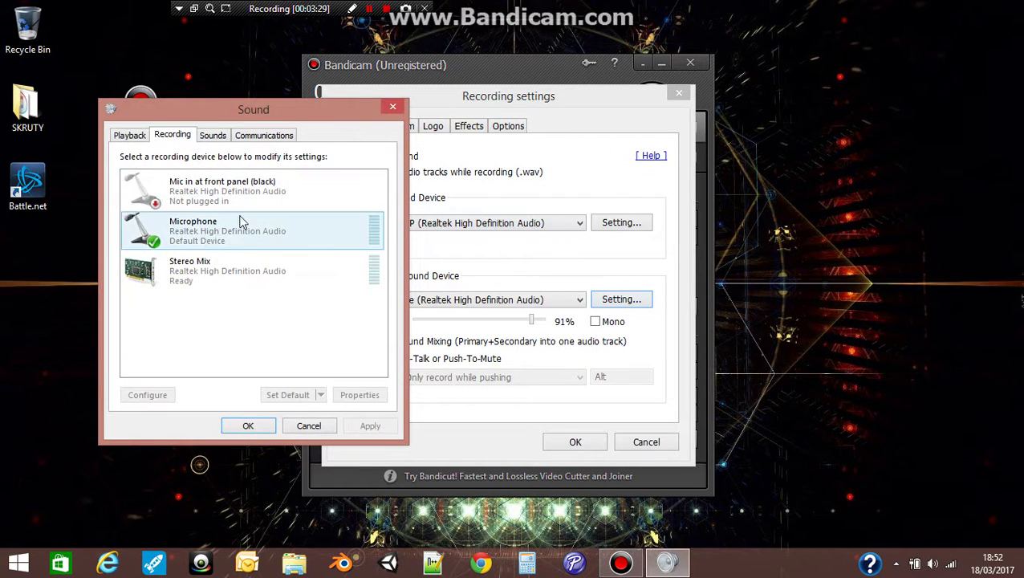
click(393, 106)
click(394, 300)
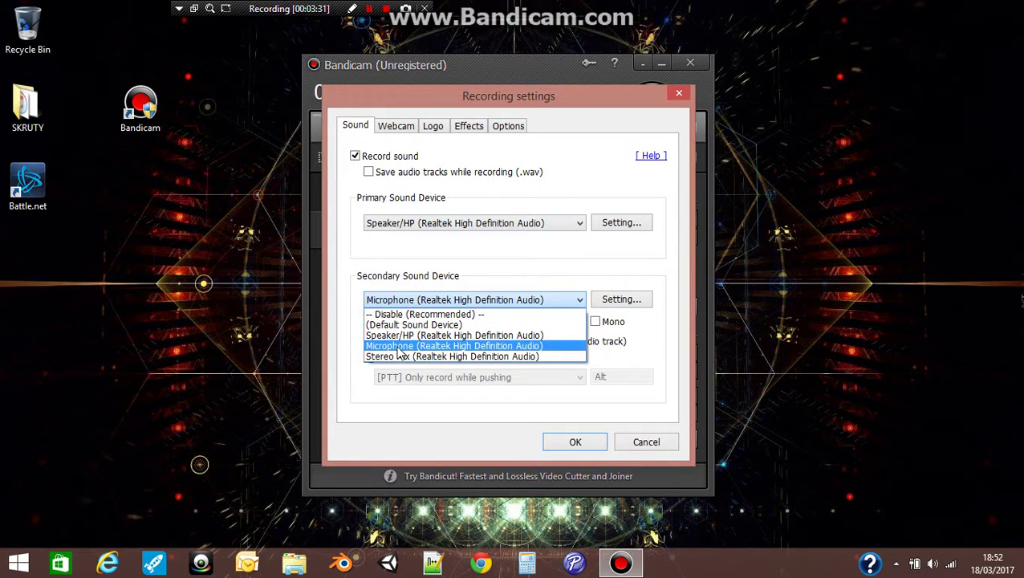
click(396, 346)
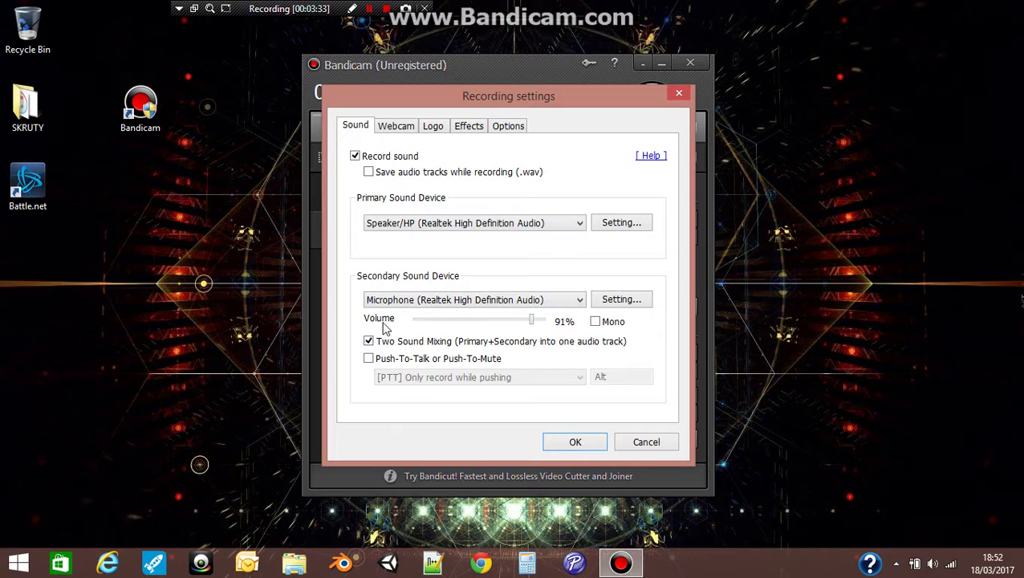
Browse the Webcam, Logo, Effects and Options tabs, then confirm the settings with OK.
click(399, 129)
click(433, 126)
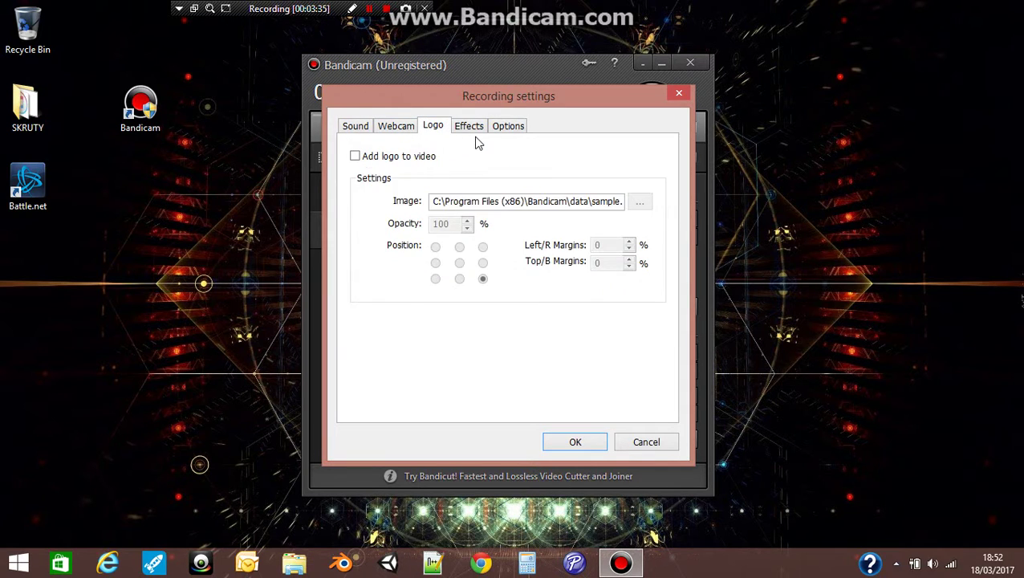
click(469, 126)
click(508, 125)
click(358, 128)
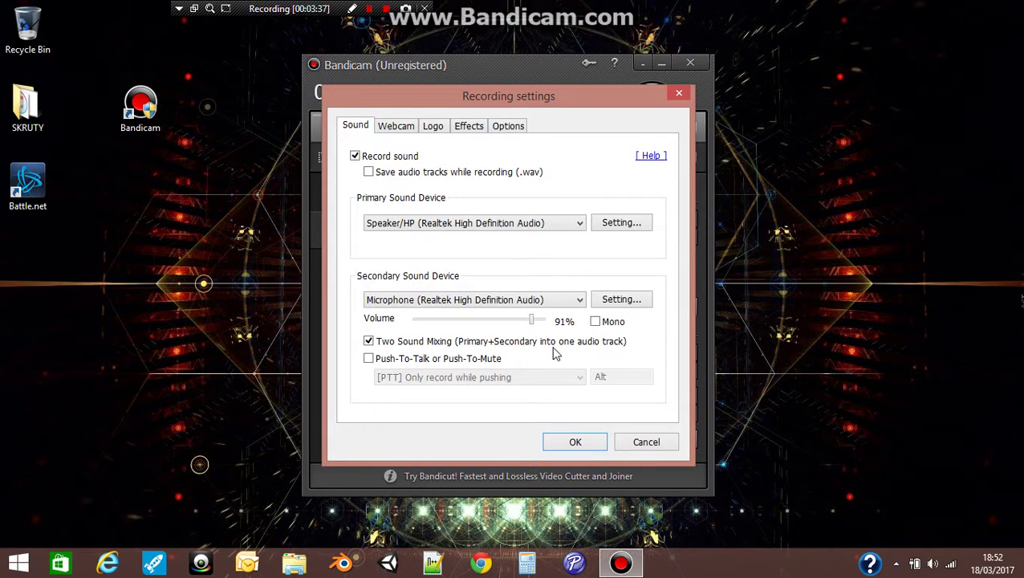
click(576, 442)
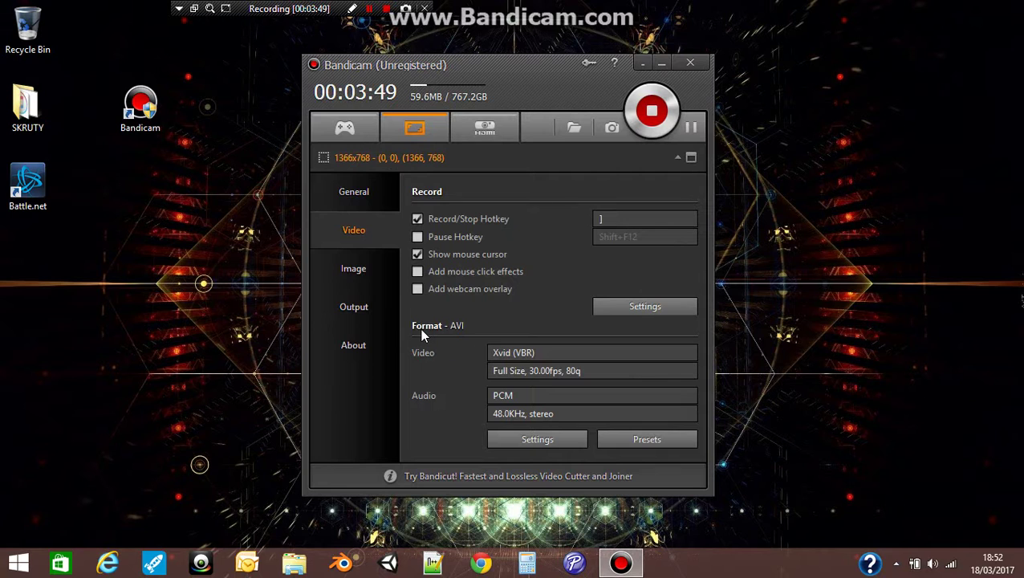
Check Format Settings, then view the Image, Output and About (version 3.3.3.1209) pages.
click(518, 444)
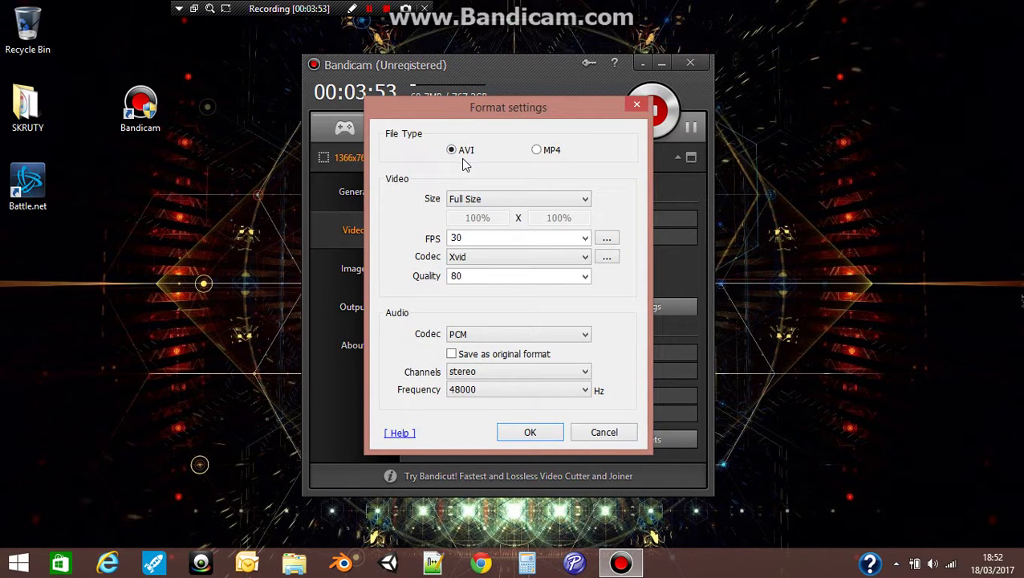
click(635, 104)
click(366, 268)
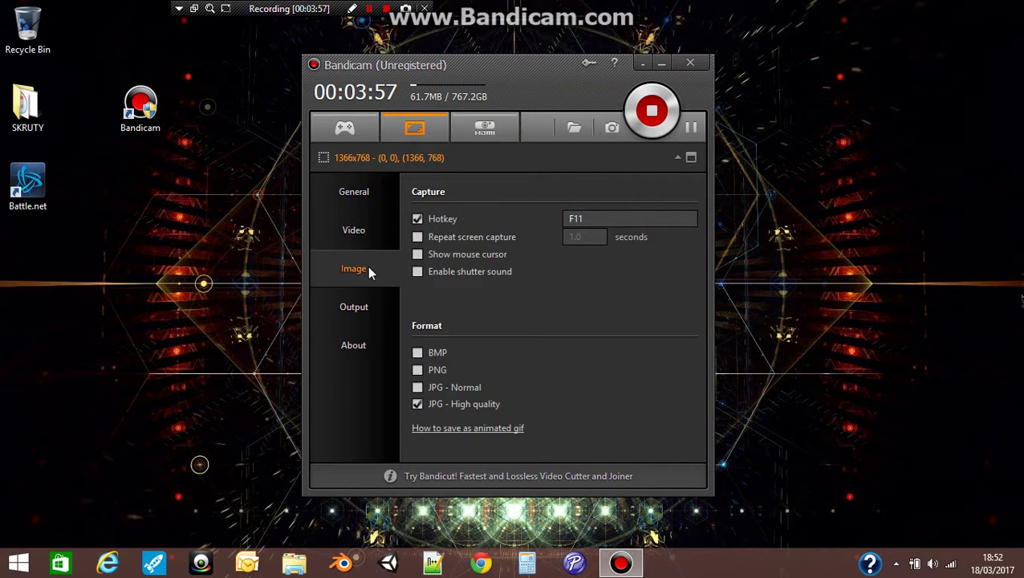
click(353, 307)
mouse_move(685, 248)
mouse_down()
mouse_move(686, 367)
mouse_move(687, 265)
mouse_up()
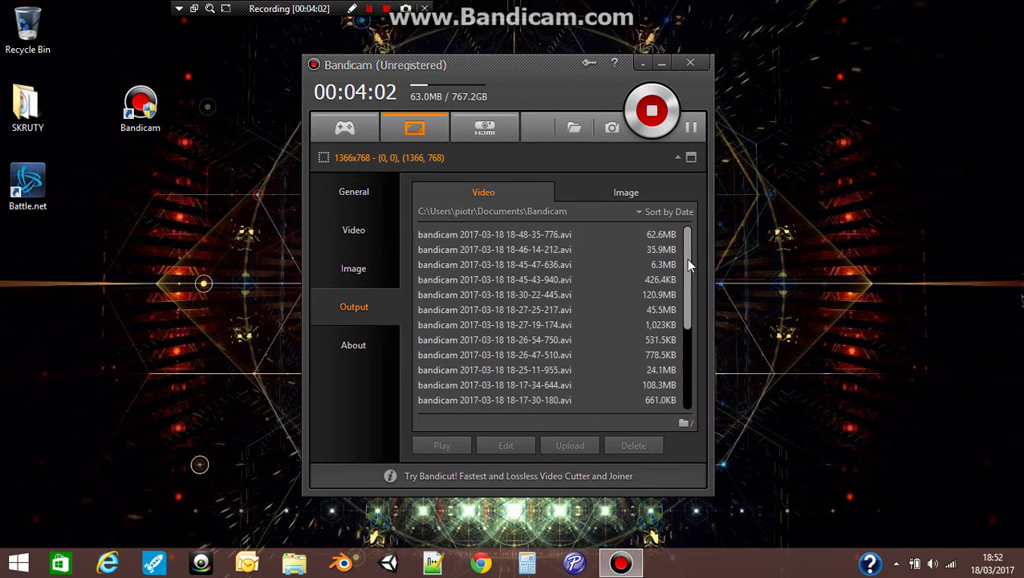
click(348, 343)
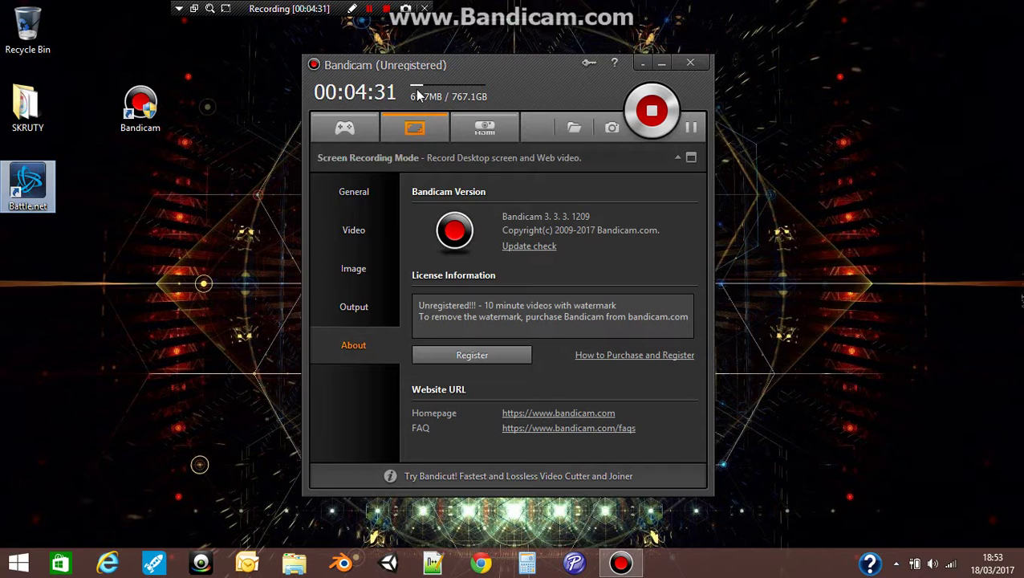
Move the Bandicam window to the right and the recording status bar down.
drag(412, 65, 568, 67)
drag(275, 12, 262, 49)
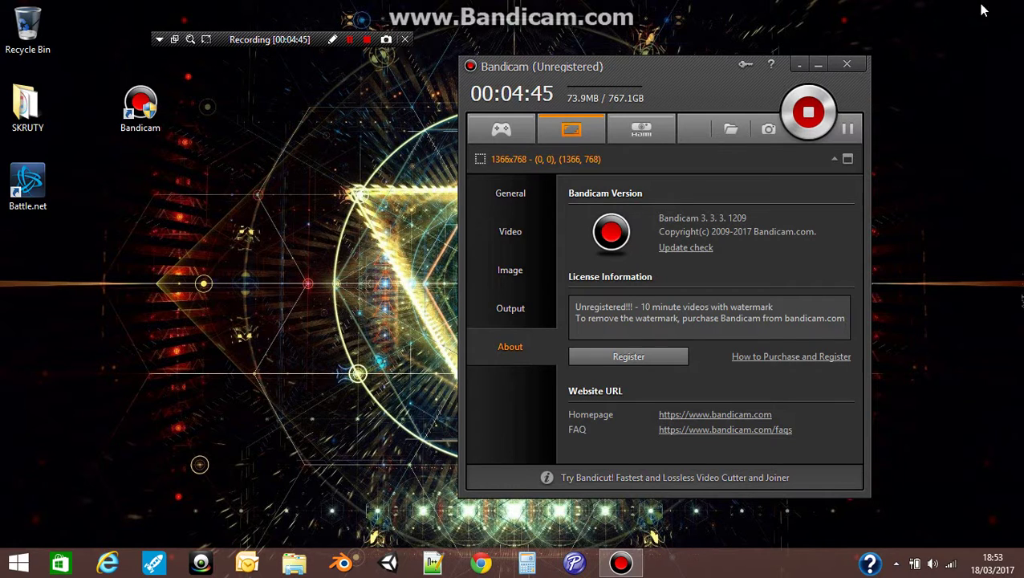
drag(74, 4, 1019, 546)
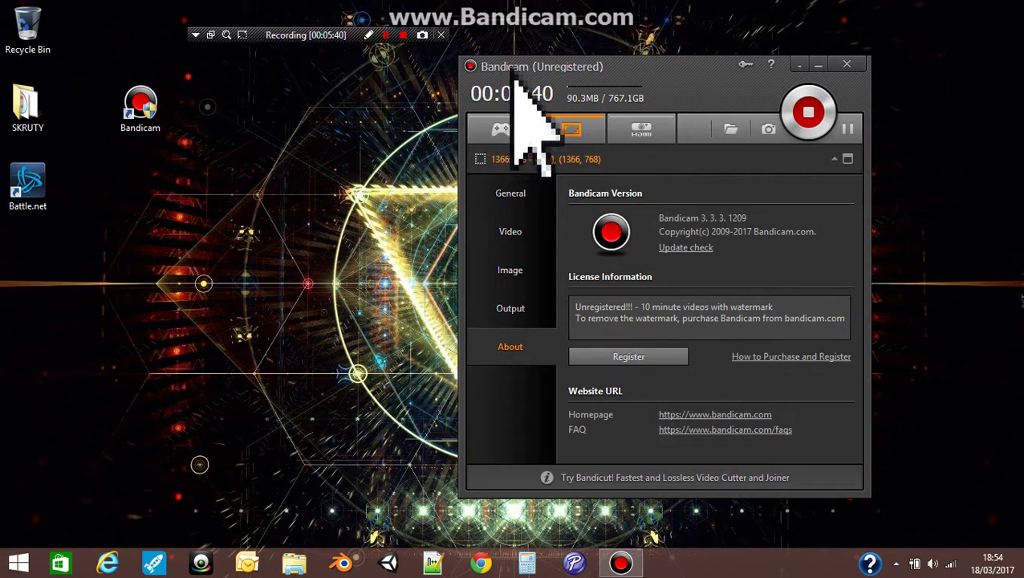
click(746, 66)
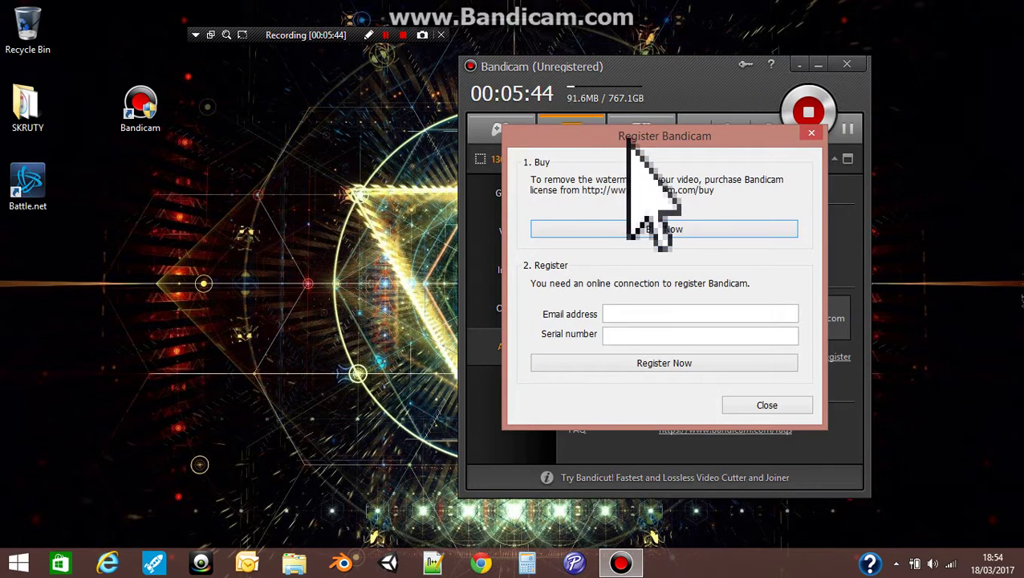
drag(624, 129, 348, 119)
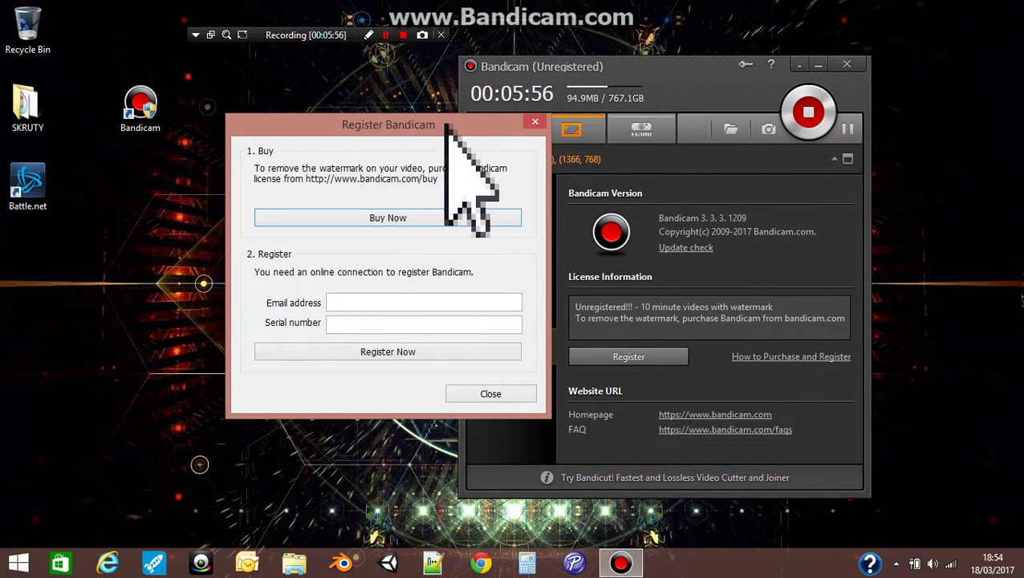
mouse_move(442, 126)
mouse_down()
mouse_move(463, 198)
mouse_move(435, 137)
mouse_up()
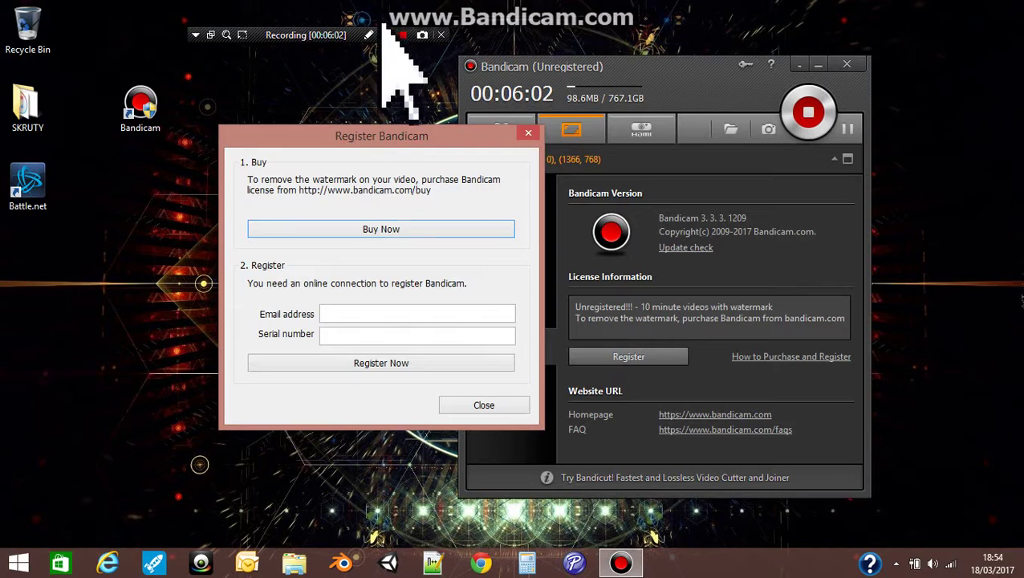
drag(377, 12, 700, 64)
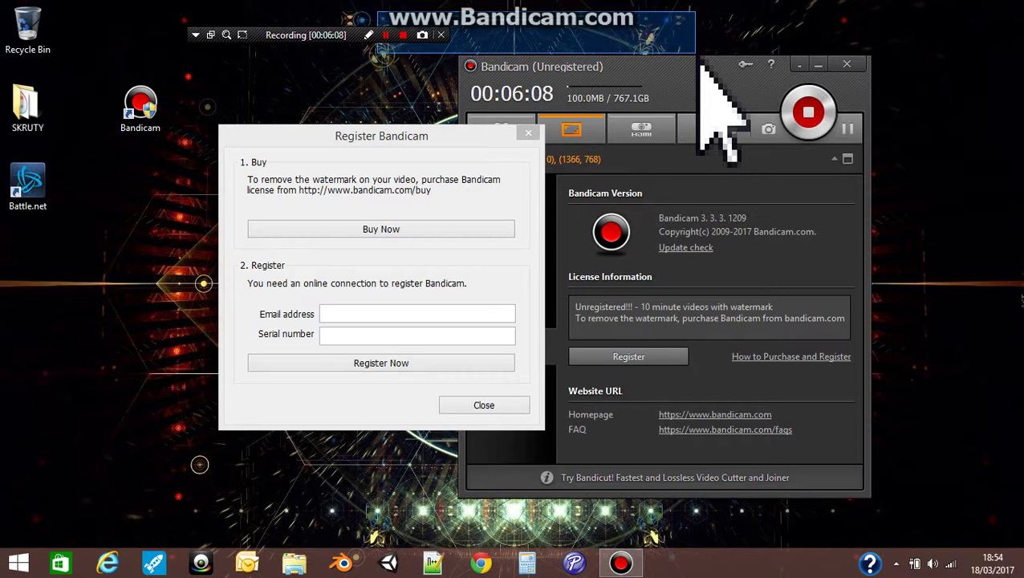
drag(700, 64, 697, 61)
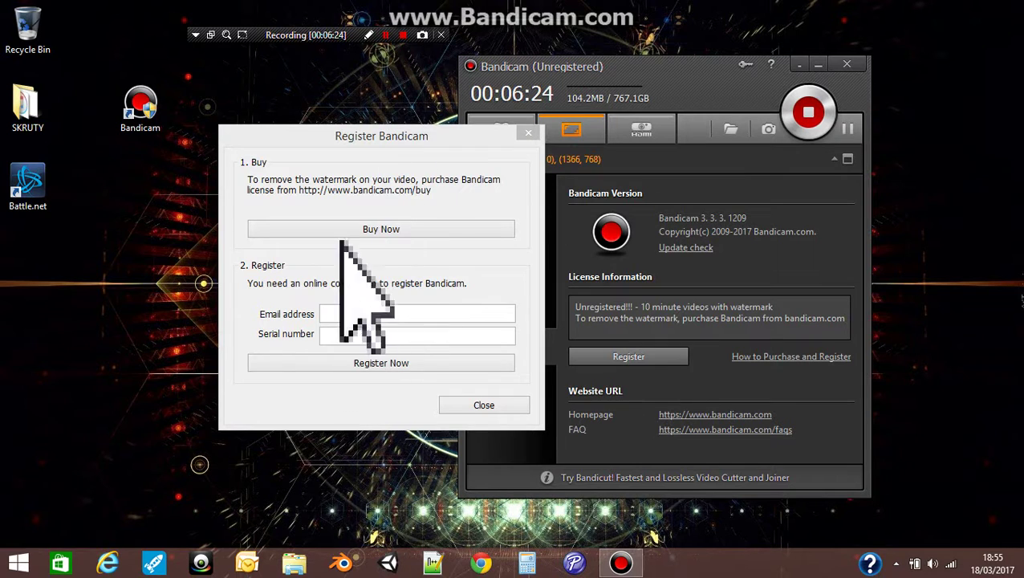
click(349, 313)
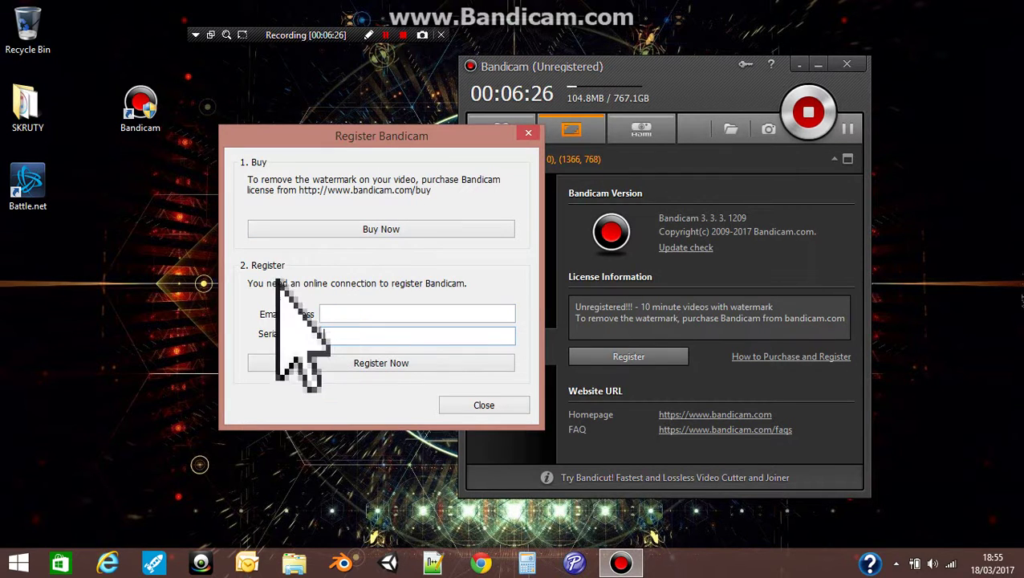
Close the Register dialog and drag Bandicam back toward the centre.
click(528, 132)
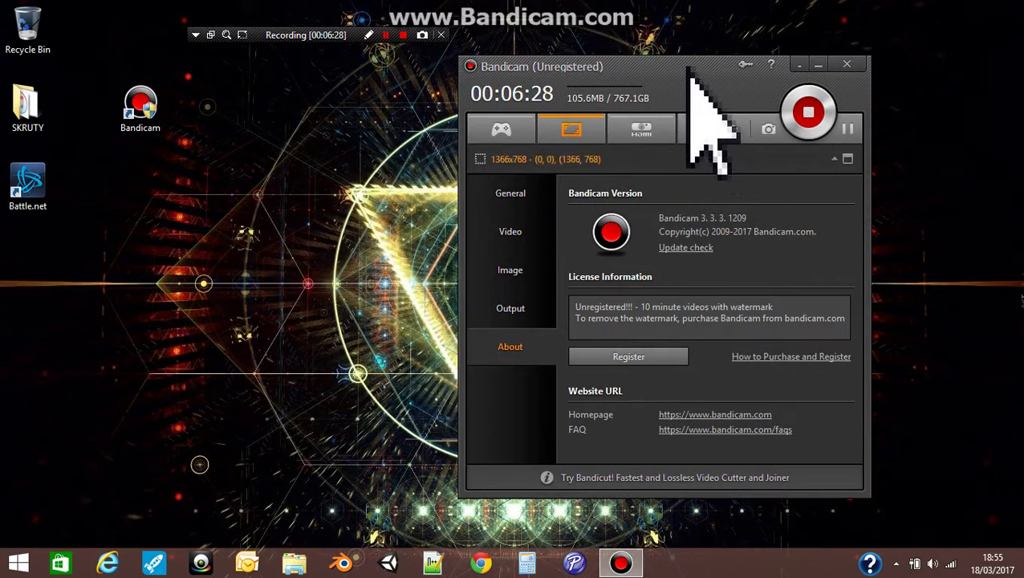
drag(691, 87, 546, 92)
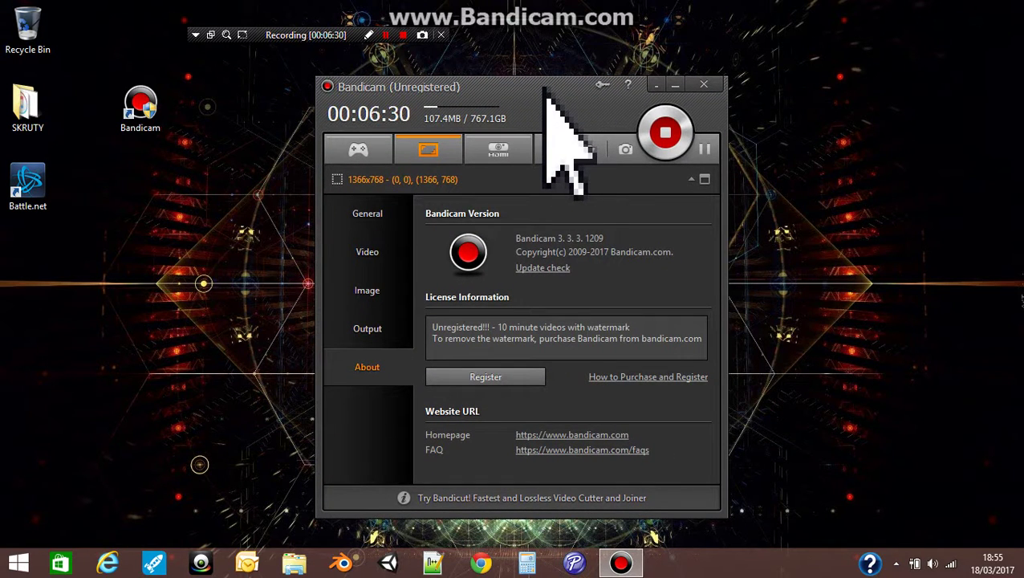